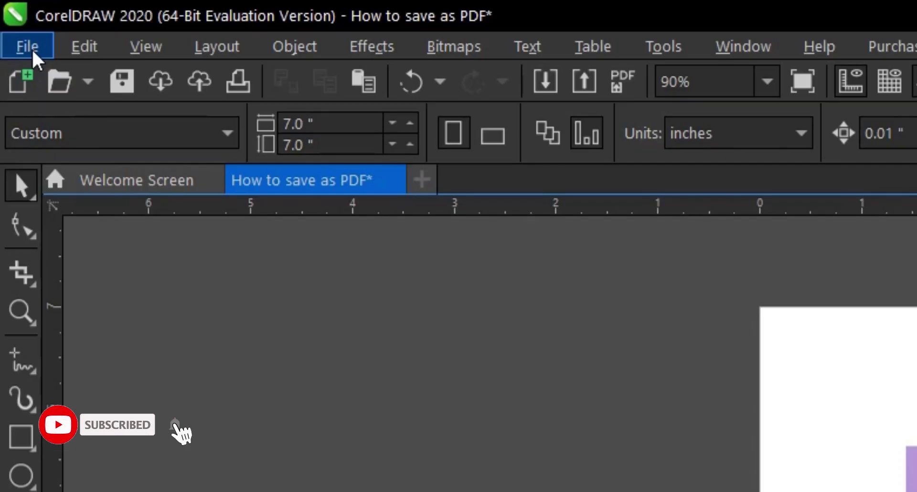
- Try the File menu, Export and Publish to PDF, cancelling each without exporting
click(12, 20)
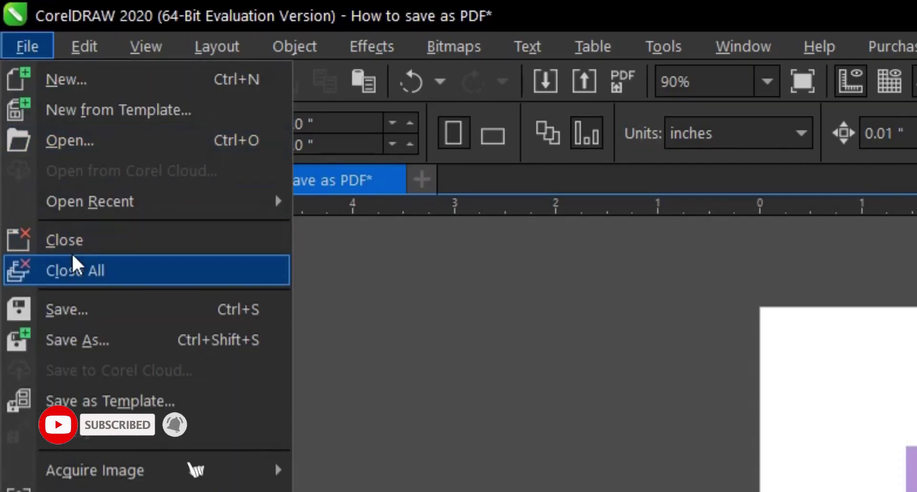
click(590, 436)
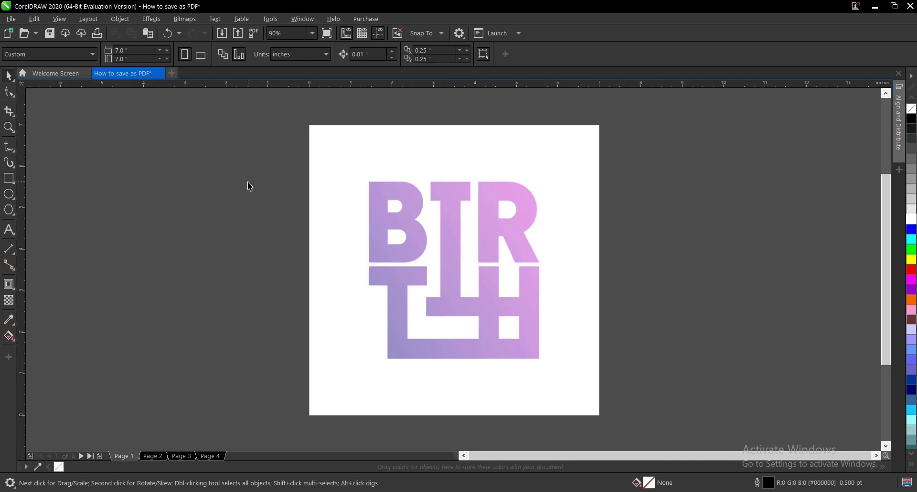
key(ctrl+e)
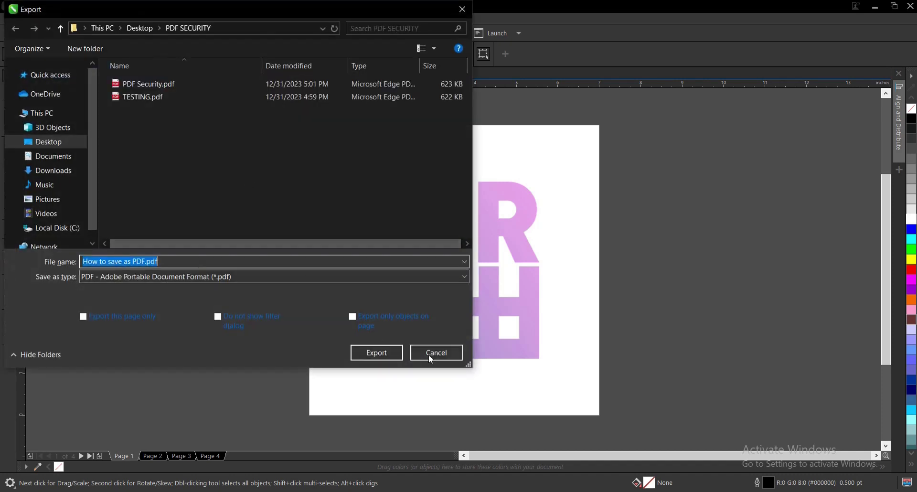
click(435, 352)
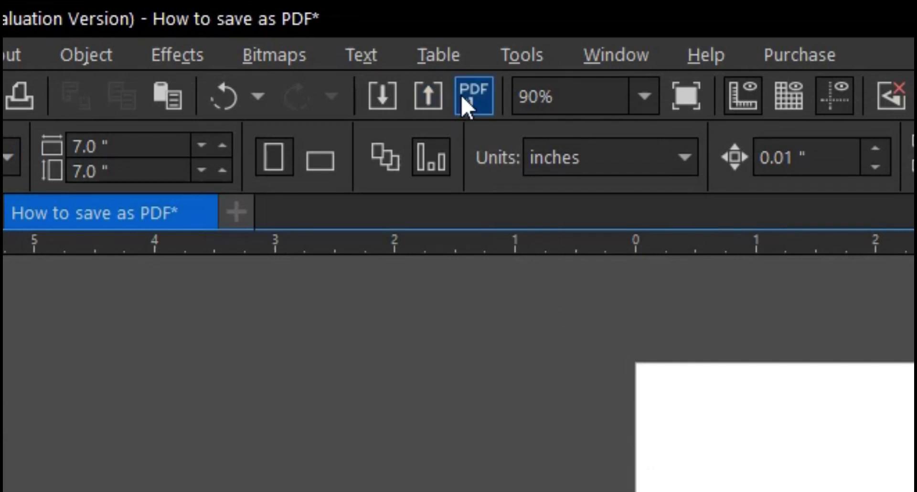
click(462, 98)
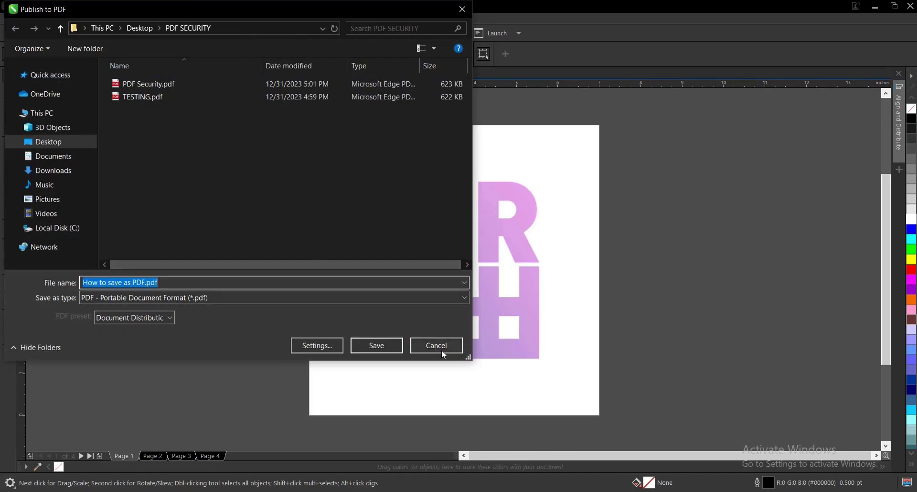
click(445, 345)
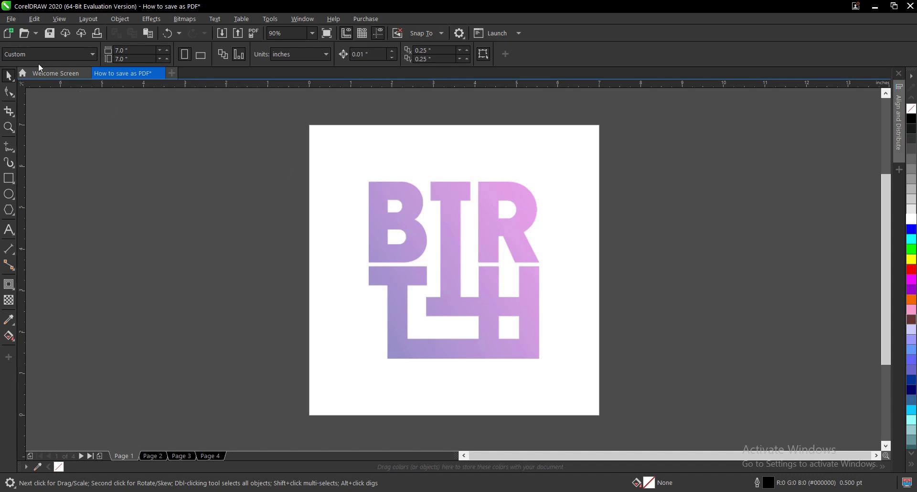
- Save As the drawing with PDF type as 'How to save as PDF.pdf'
click(11, 19)
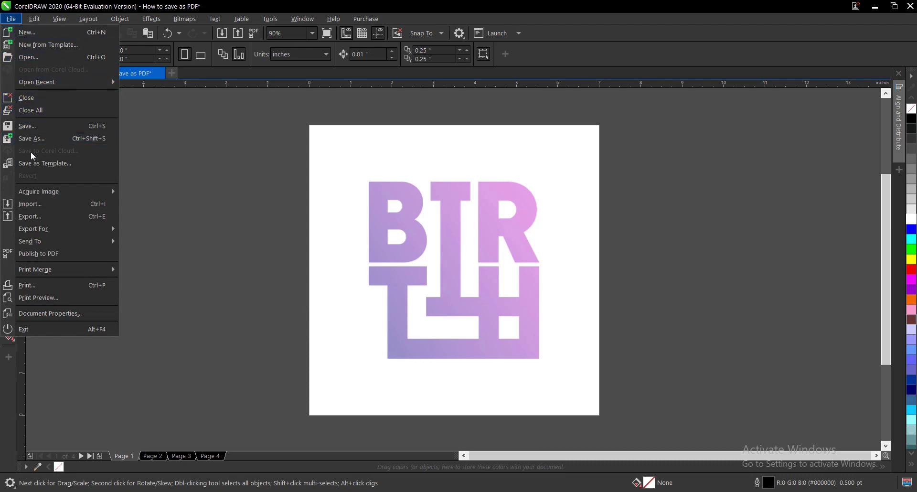
click(39, 139)
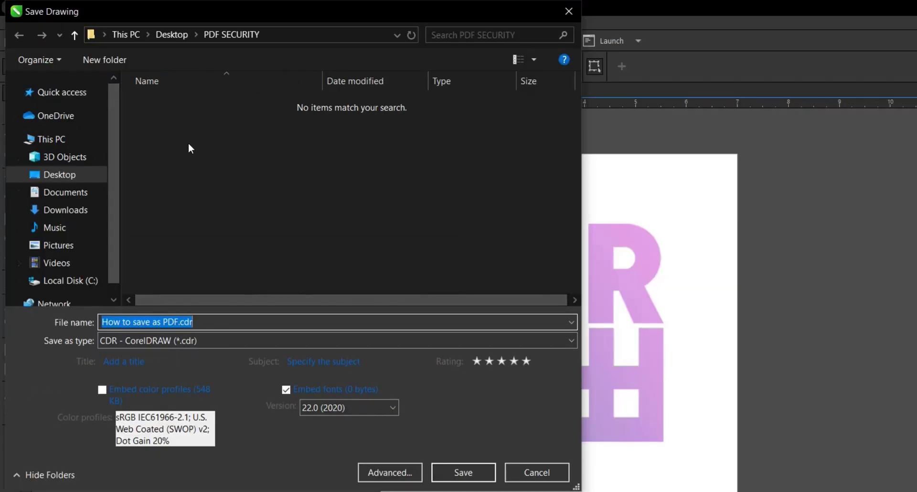
click(145, 340)
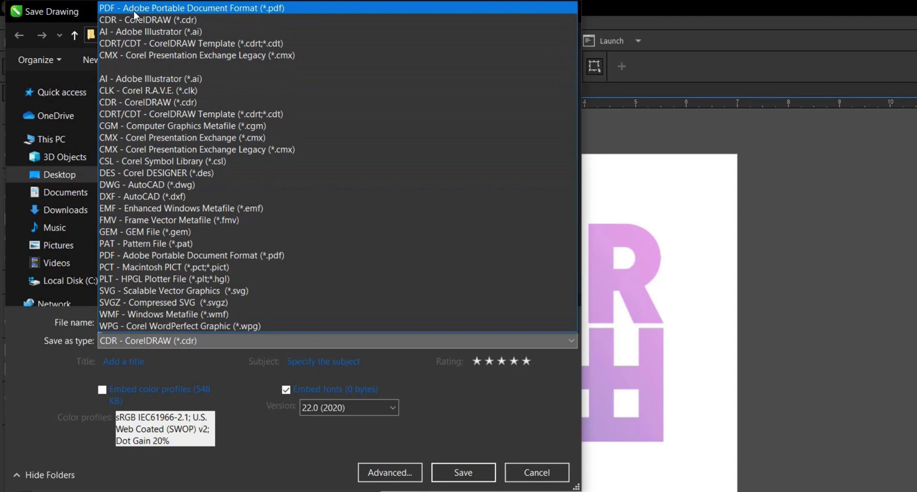
click(134, 10)
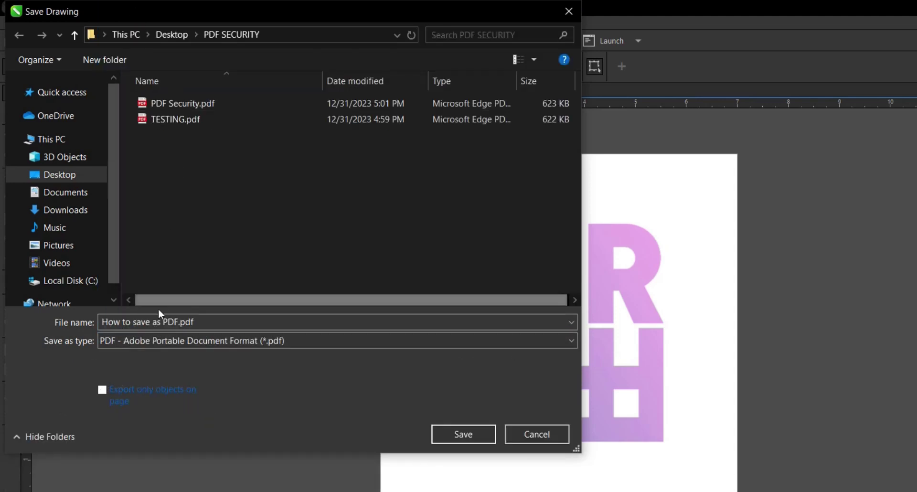
click(206, 322)
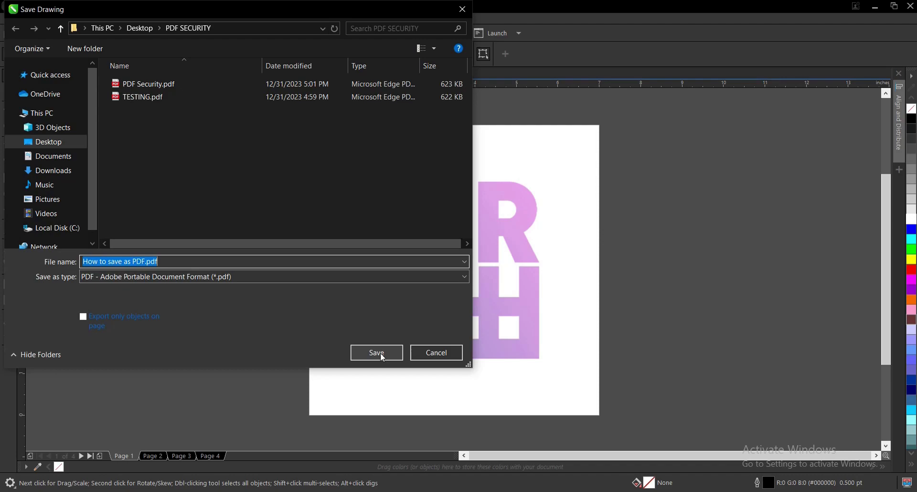
click(469, 437)
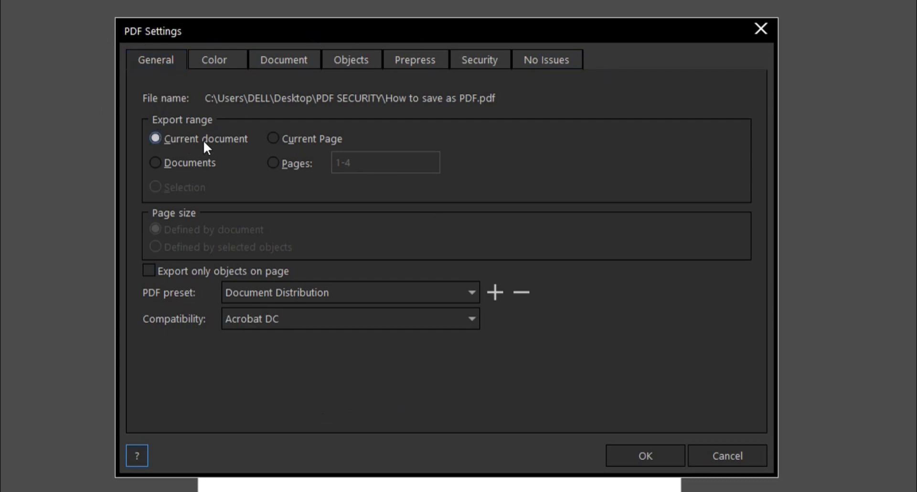
- Restrict the PDF export to Pages 1-2 instead of 1-4
click(274, 163)
click(345, 163)
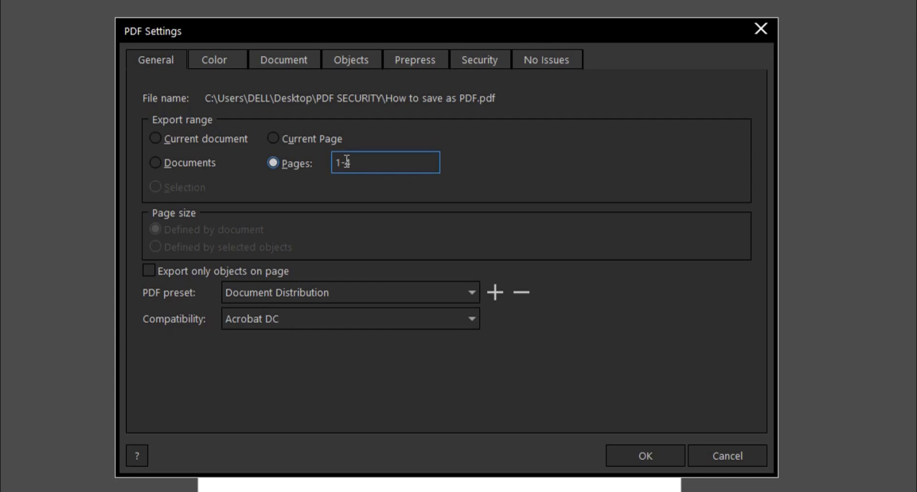
drag(341, 163, 326, 161)
text(2)
key(BackSpace)
text(1-2)
- On the Security tab, enable both the Permission password and Open password options
click(479, 61)
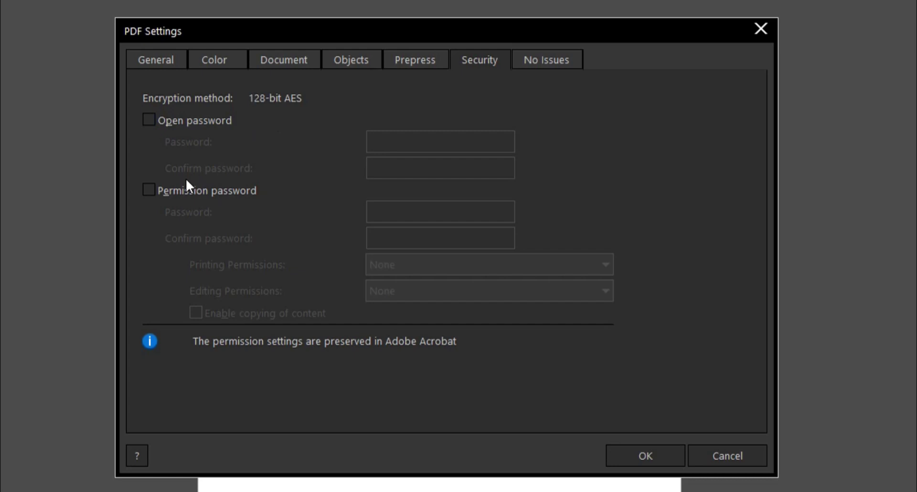
click(148, 190)
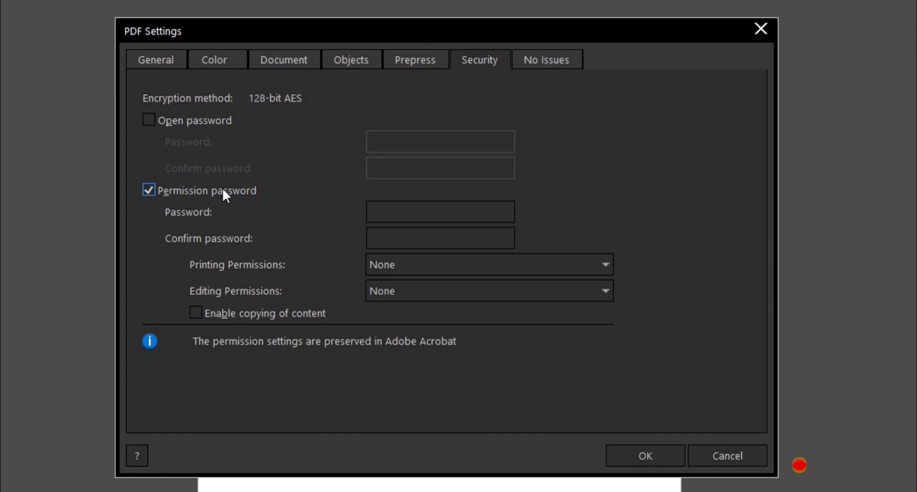
click(200, 123)
- Enter the open password and confirm it with a matching entry
click(368, 139)
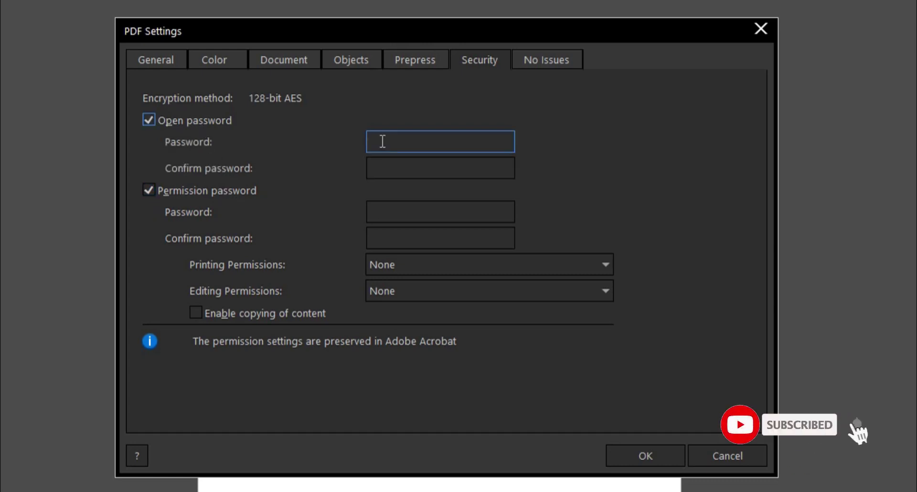
text(12345)
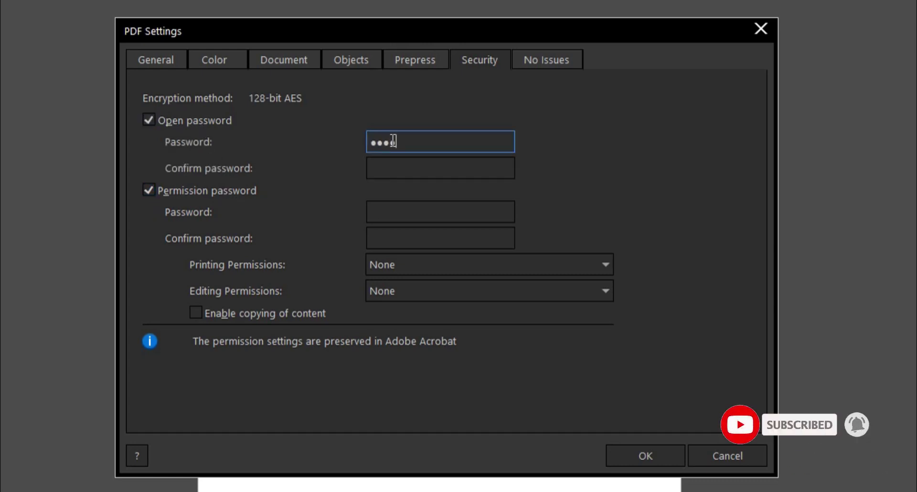
click(437, 162)
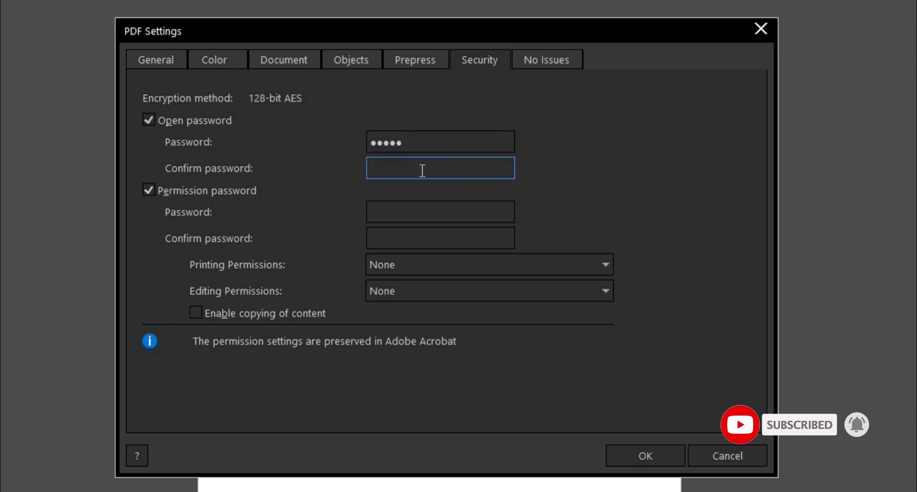
text(1234)
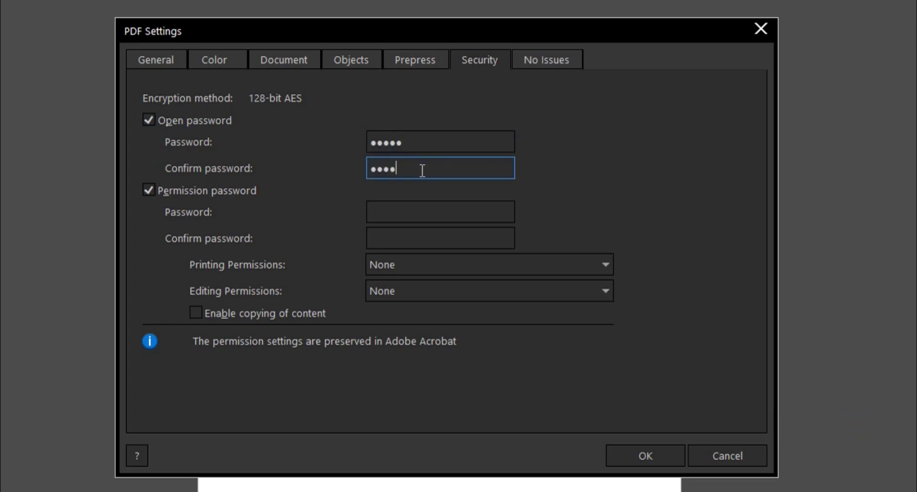
key(BackSpace)
key(BackSpace)
key(BackSpace)
key(BackSpace)
text(1234)
click(416, 141)
drag(416, 141, 360, 141)
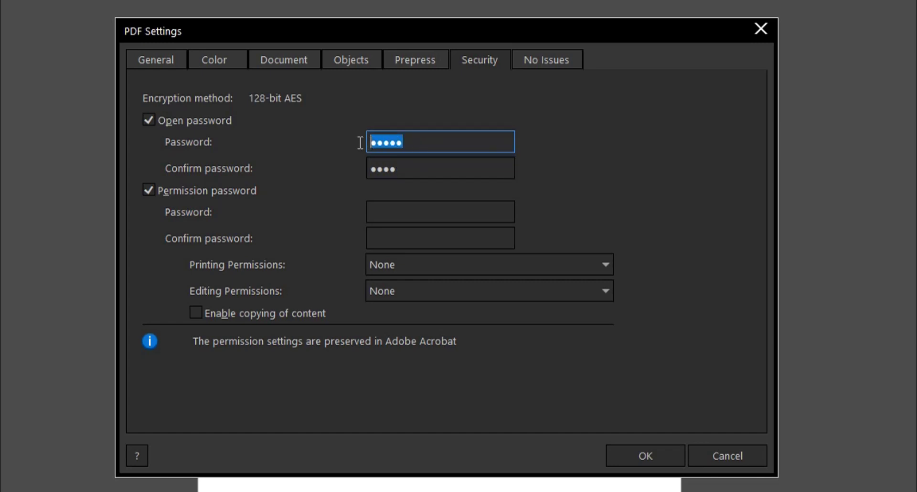
text(1234)
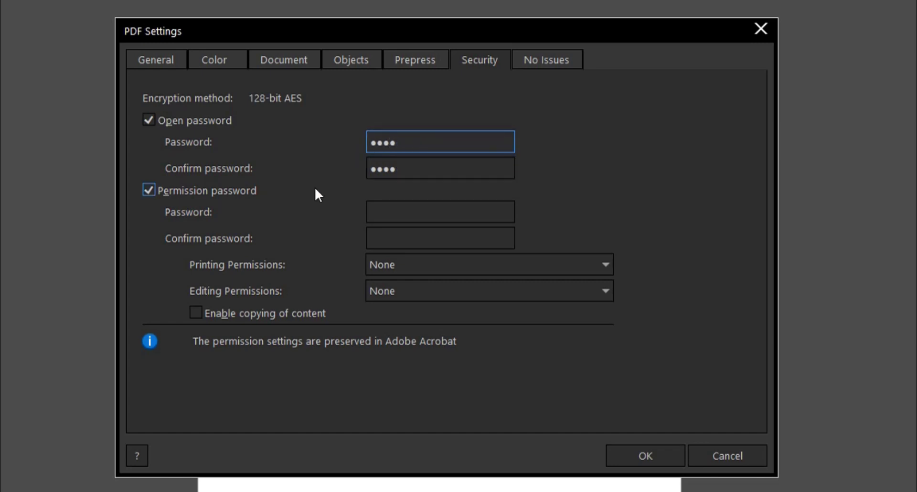
click(397, 209)
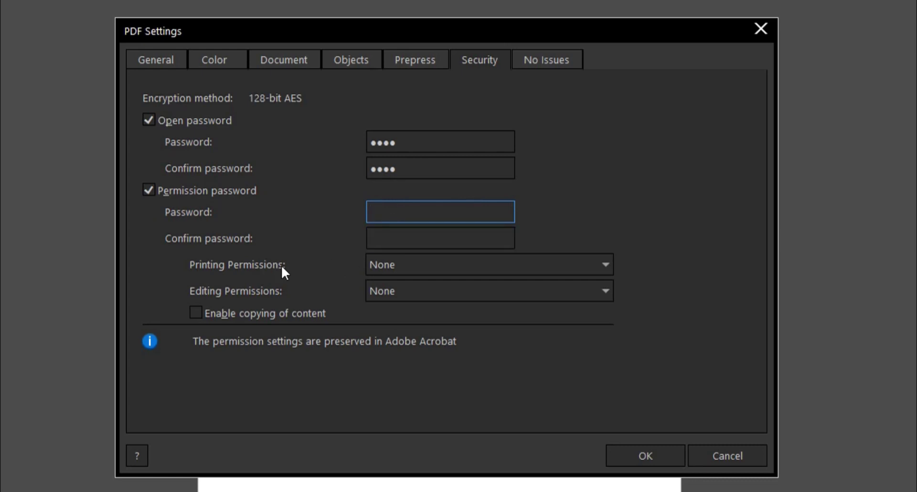
- Leave Printing and Editing Permissions at None, then return to the General settings
click(605, 265)
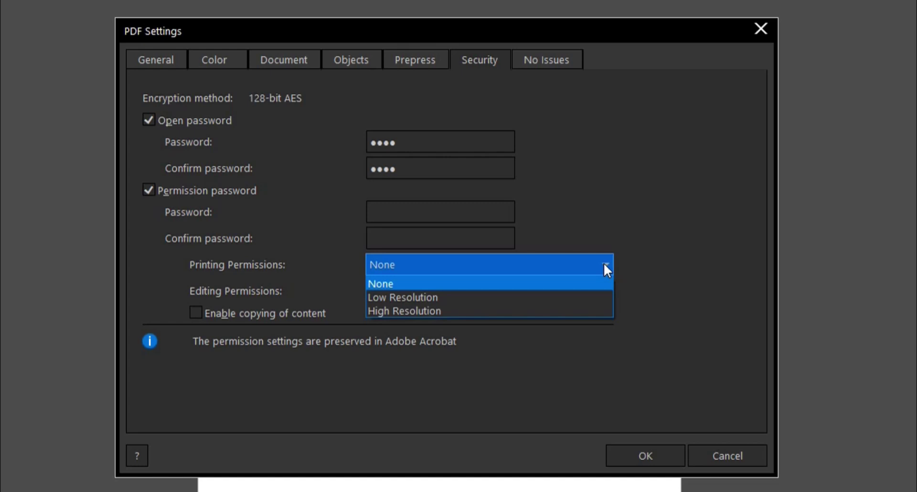
click(604, 263)
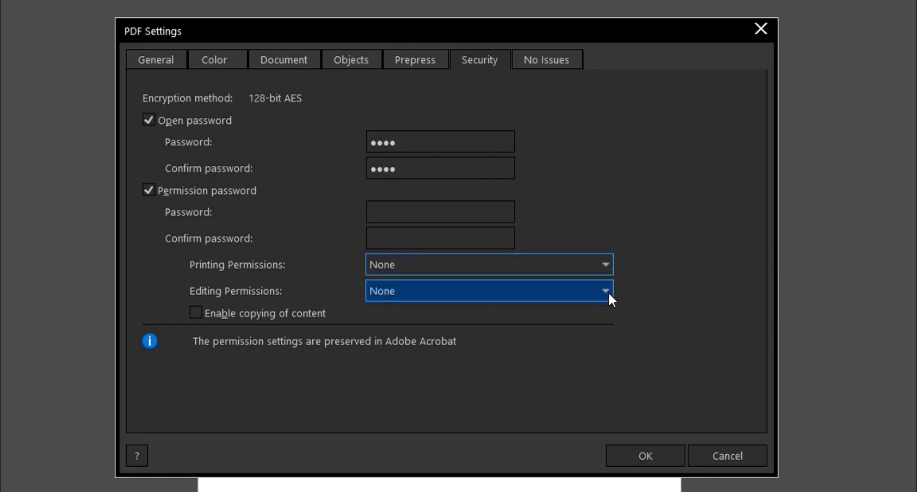
click(609, 292)
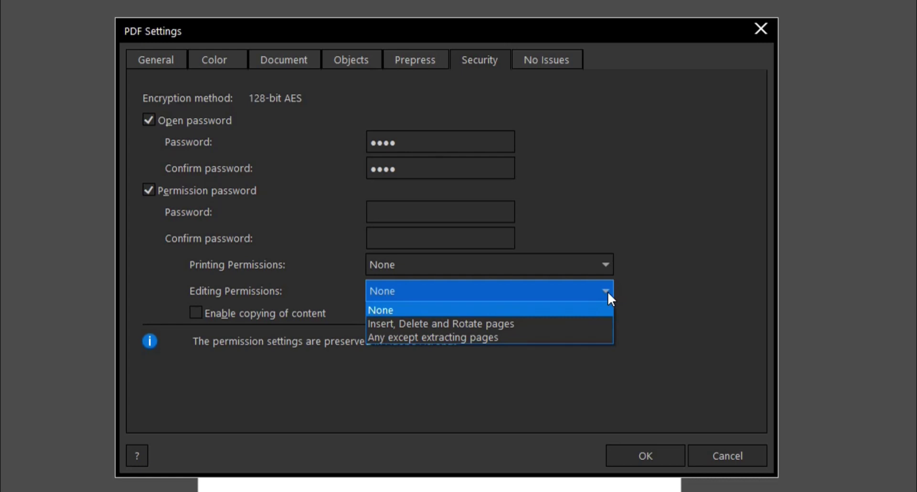
click(449, 211)
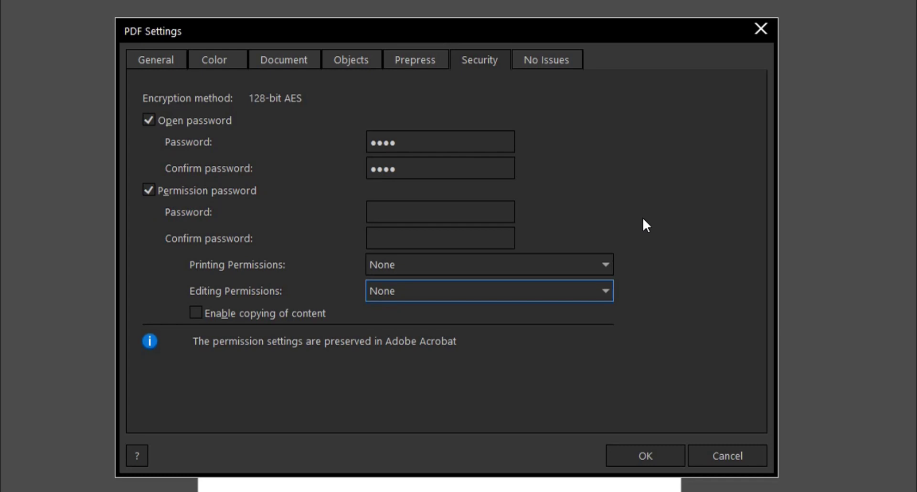
click(170, 59)
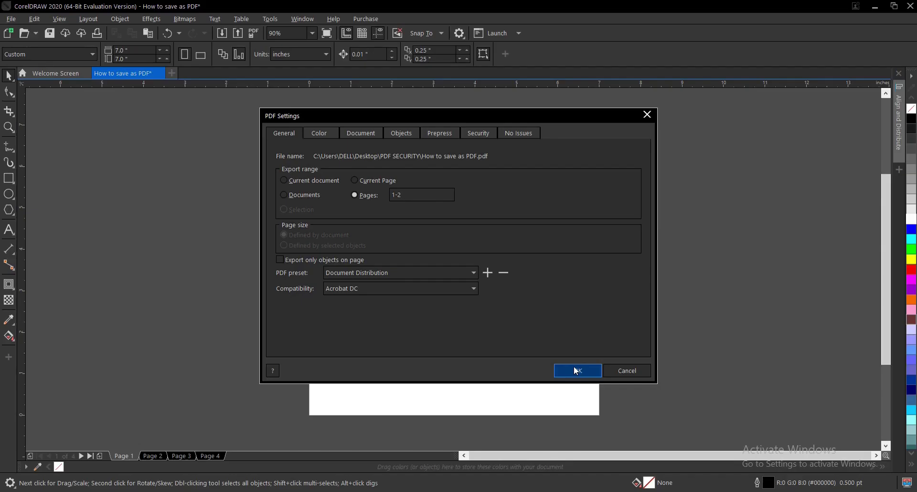
- Export the PDF and open How to save as PDF.pdf from PDF SECURITY in Edge
click(577, 371)
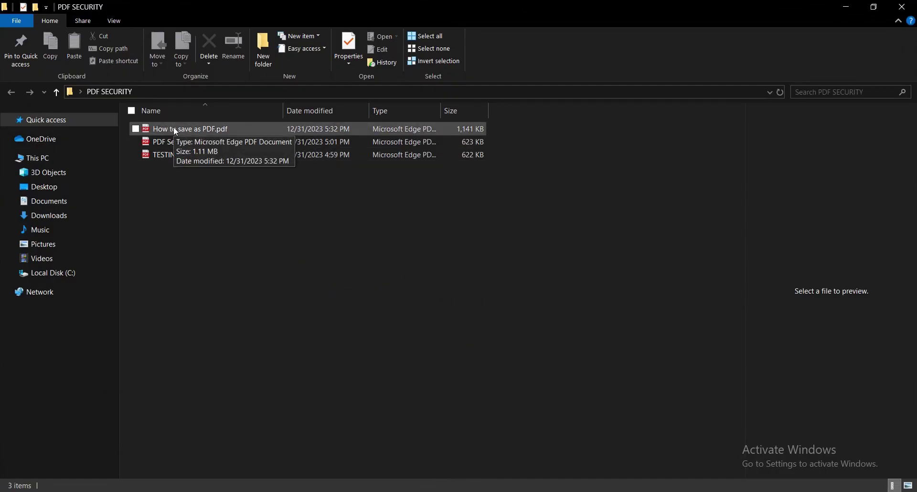
click(174, 128)
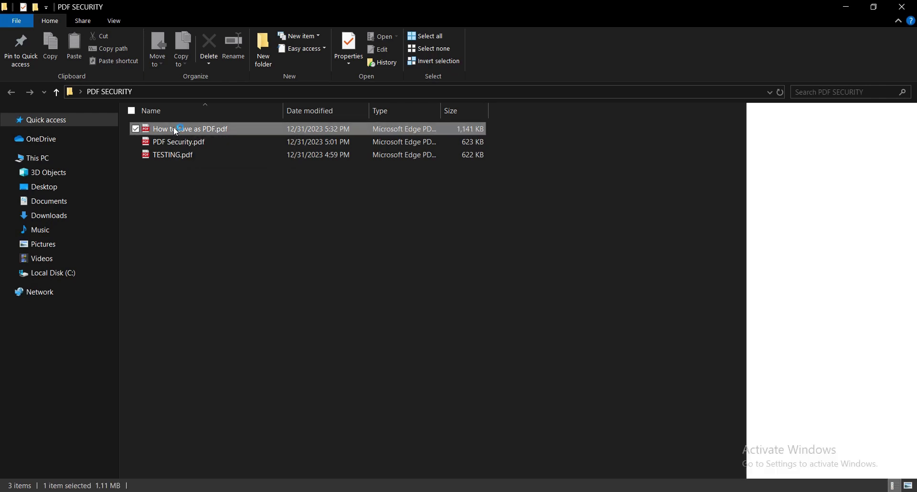
click(174, 128)
double_click(277, 128)
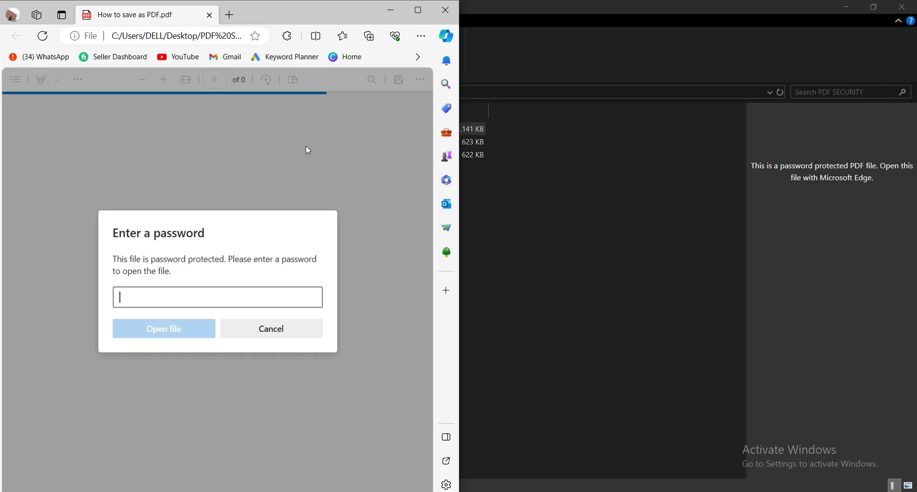
- Unlock the PDF with its open password and maximize the Edge window
text(1234)
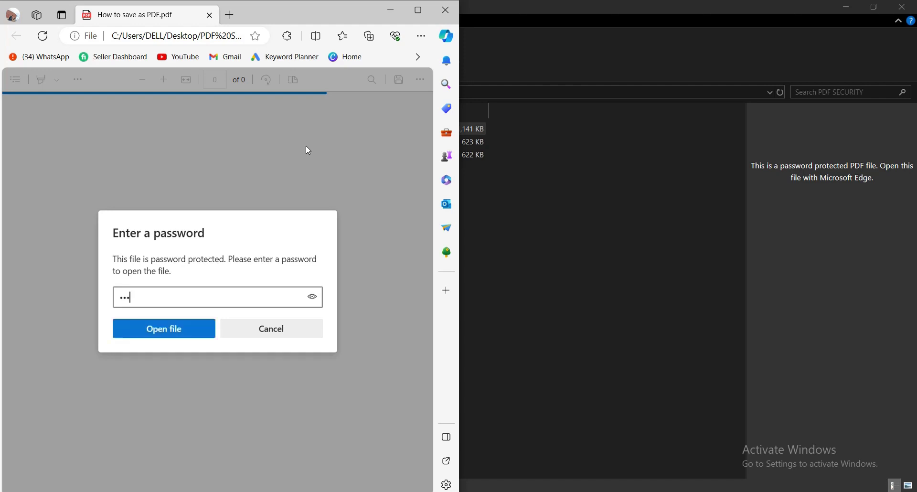
click(175, 329)
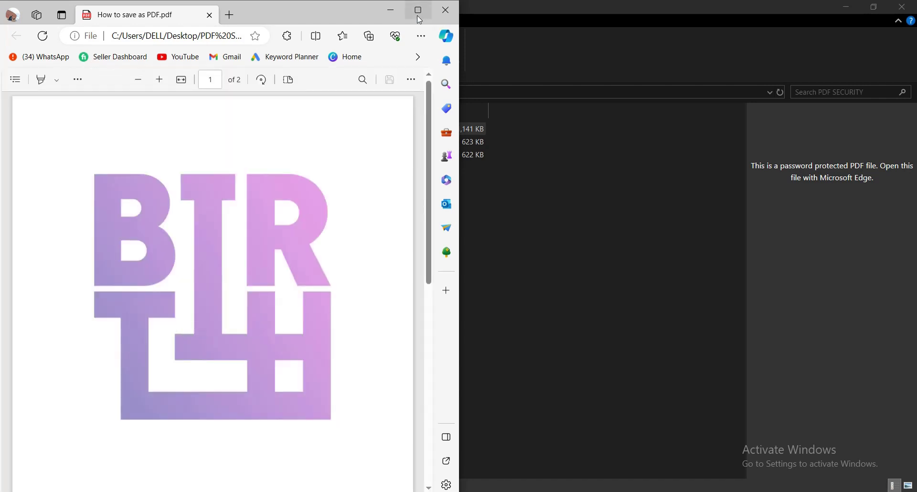
click(421, 17)
- Scroll through the PDF in Edge and compare it with the CorelDRAW design
scroll(473, 238, down, 10)
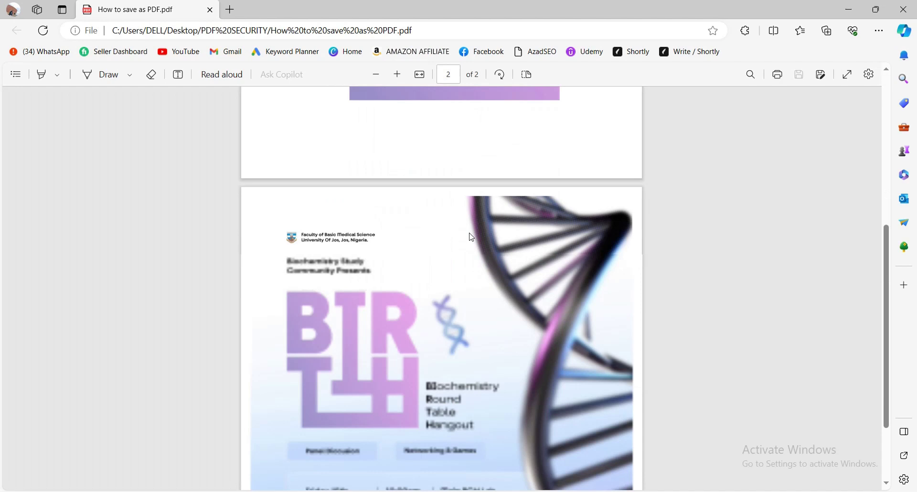
scroll(473, 238, up, 10)
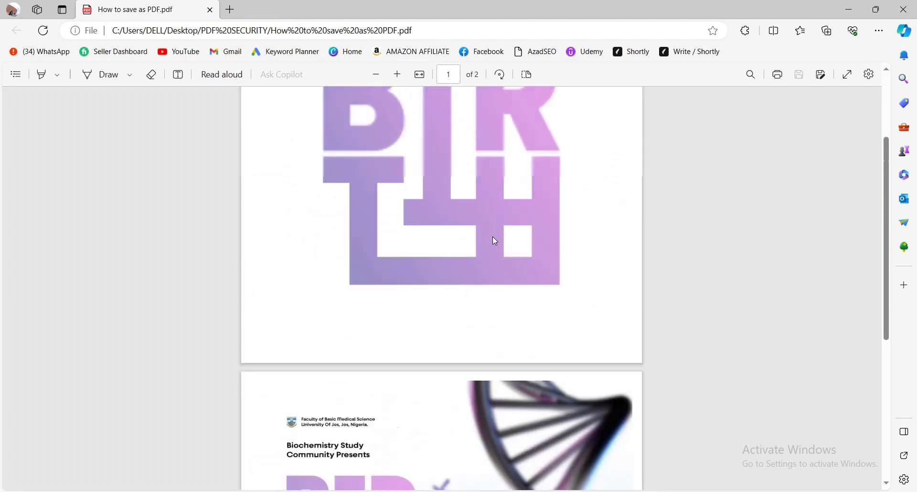
scroll(495, 241, down, 3)
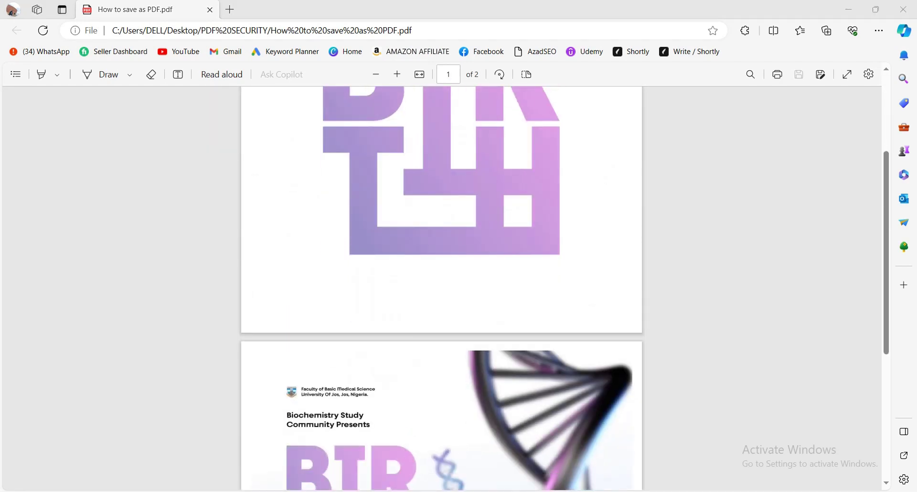
key(alt+Tab)
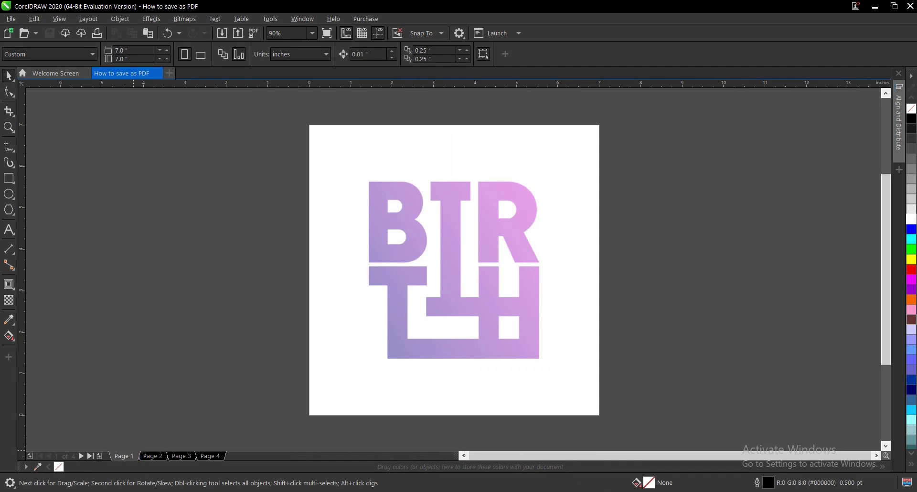
key(alt+Tab)
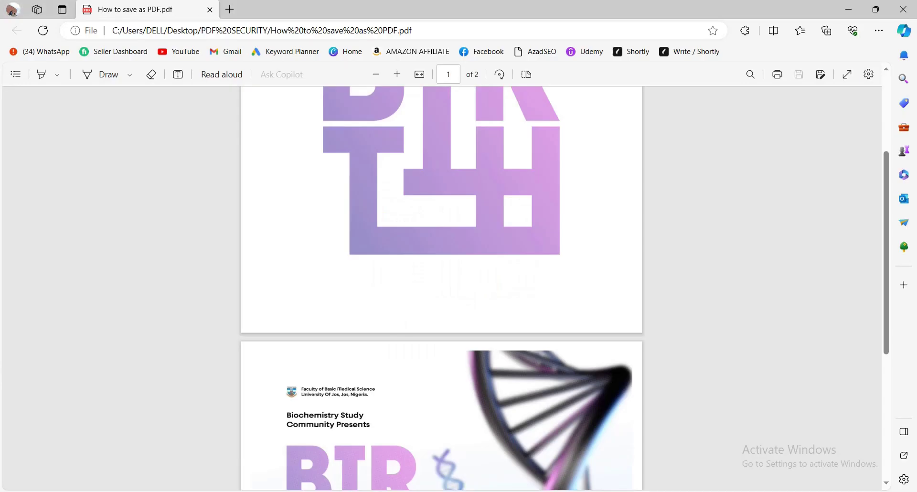
key(alt+Tab)
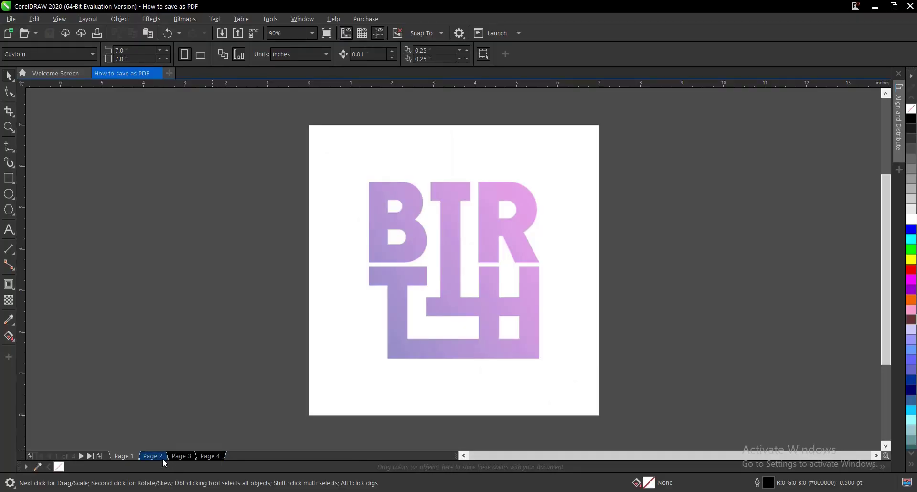
- Show the design's Page 2 flyer and compare it with the PDF's second page
click(160, 455)
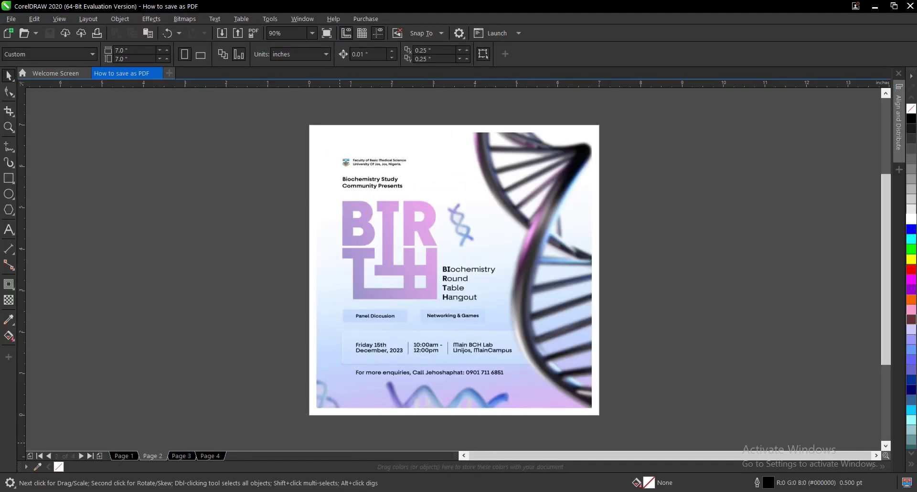
key(alt+Tab)
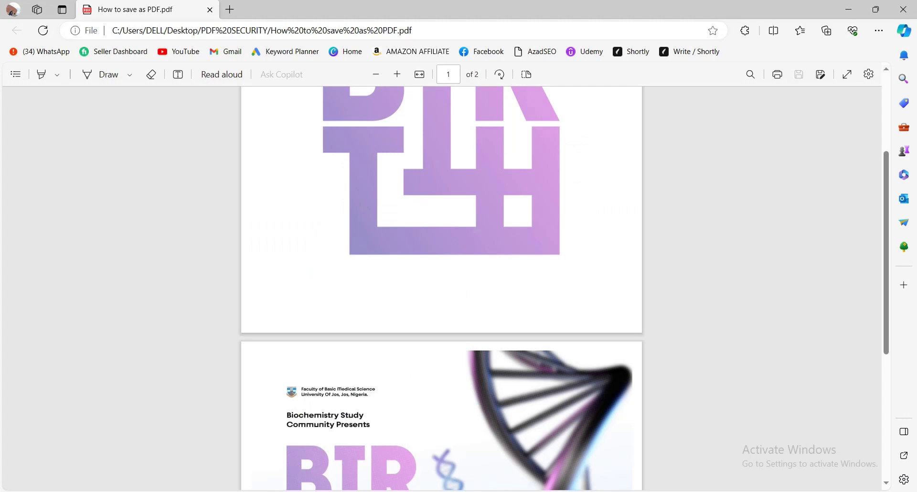
key(alt+Tab)
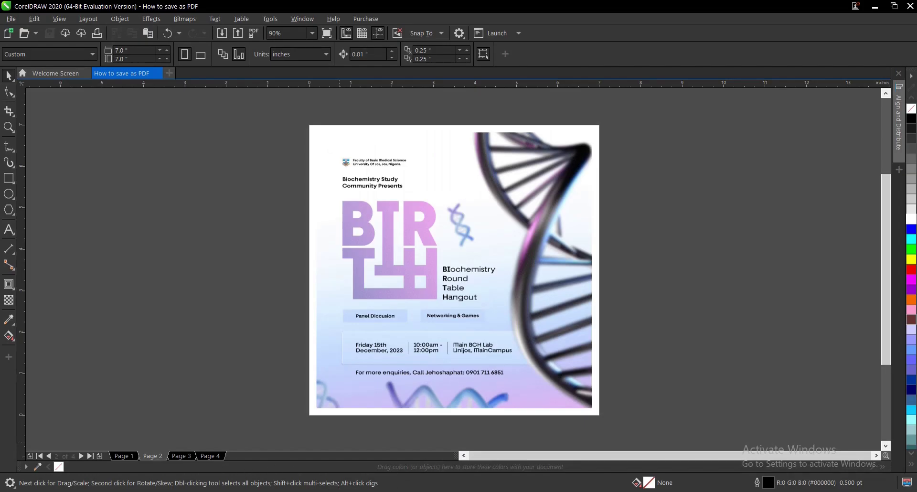
key(alt+Tab)
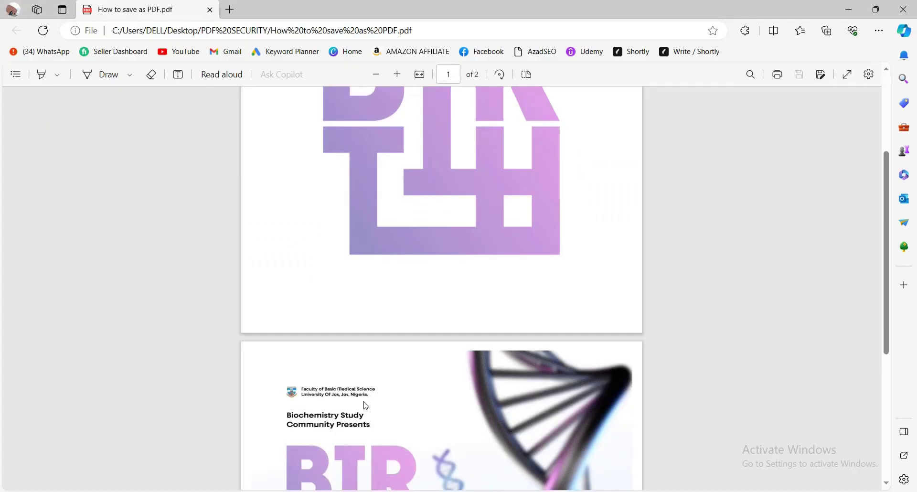
scroll(483, 281, down, 4)
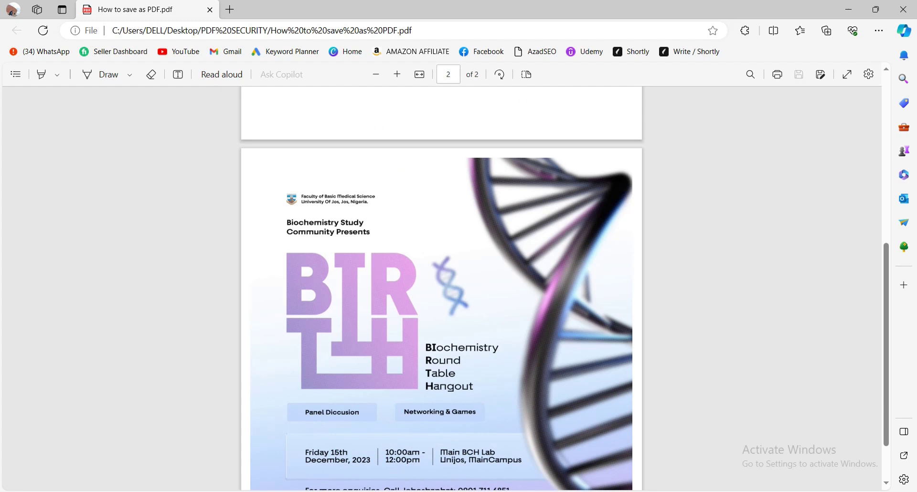
key(alt+Tab)
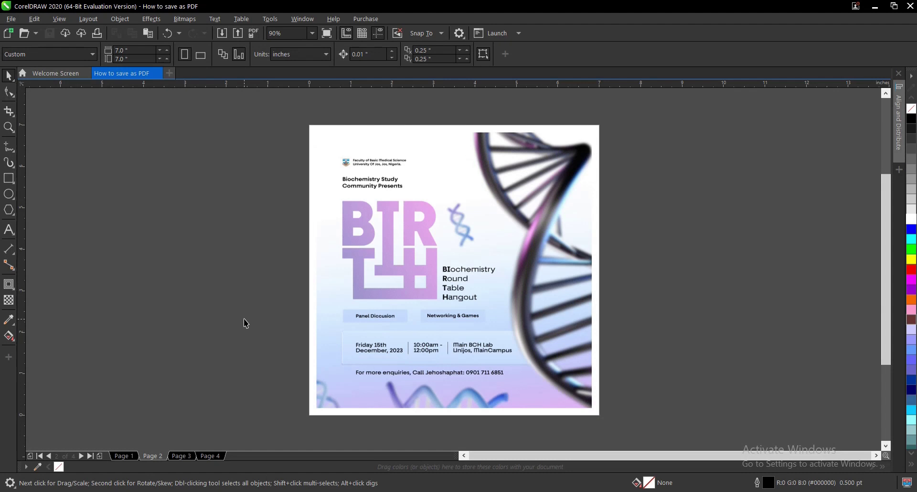